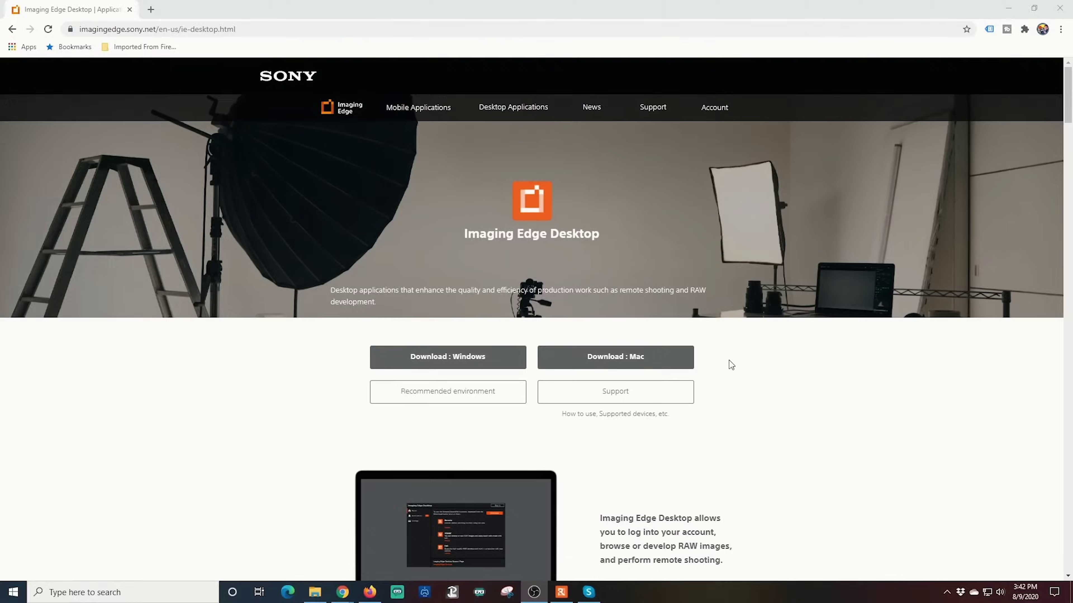
Check the supported camera models on the Imaging Edge site, then go to the Imaging Edge Desktop page
left_click(640, 397)
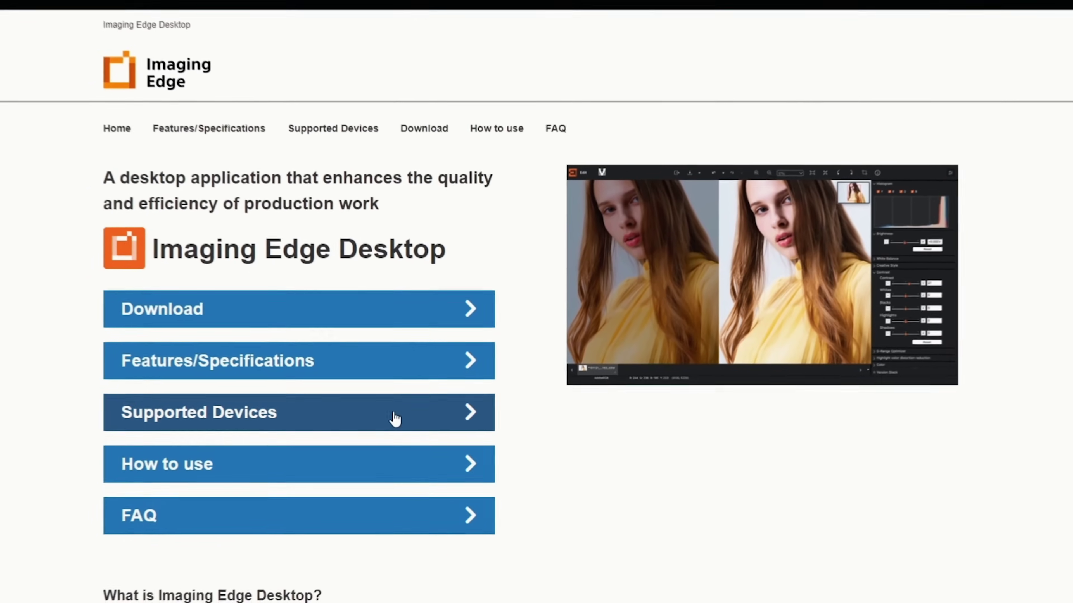
left_click(395, 419)
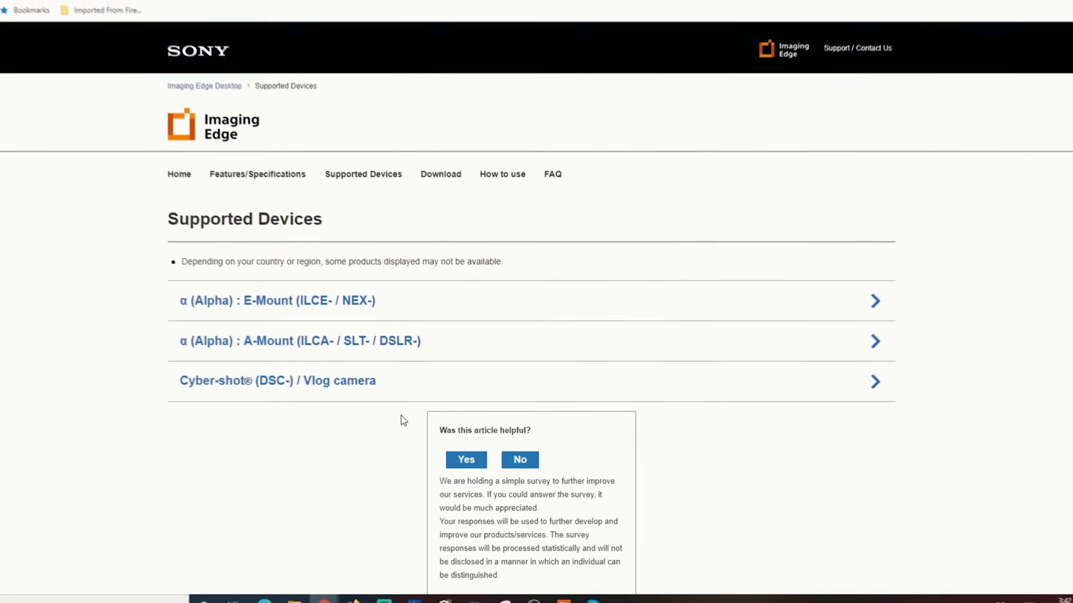
left_click(805, 15)
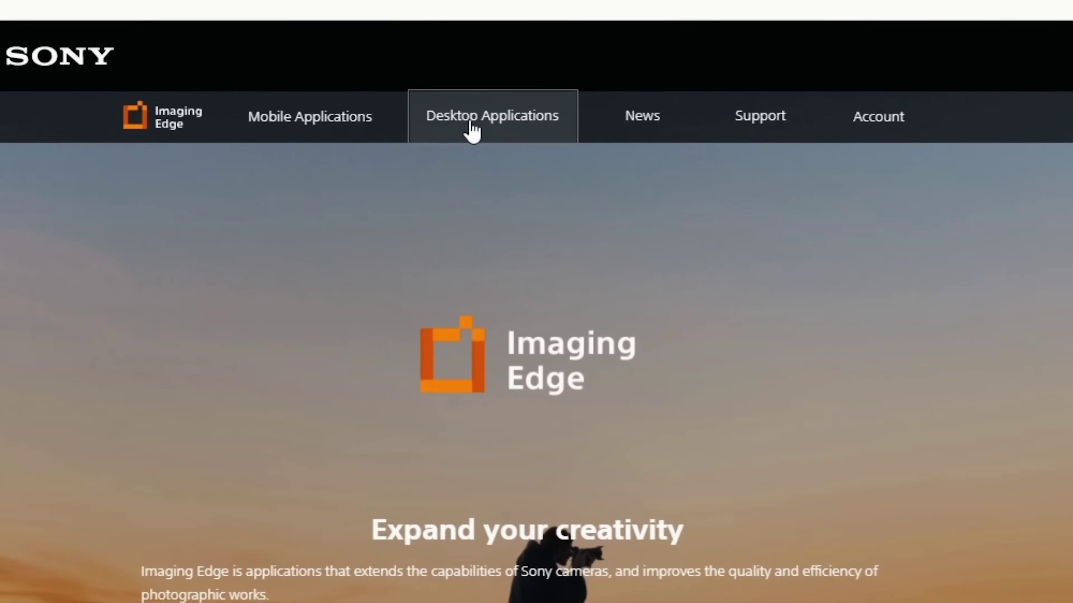
left_click(492, 123)
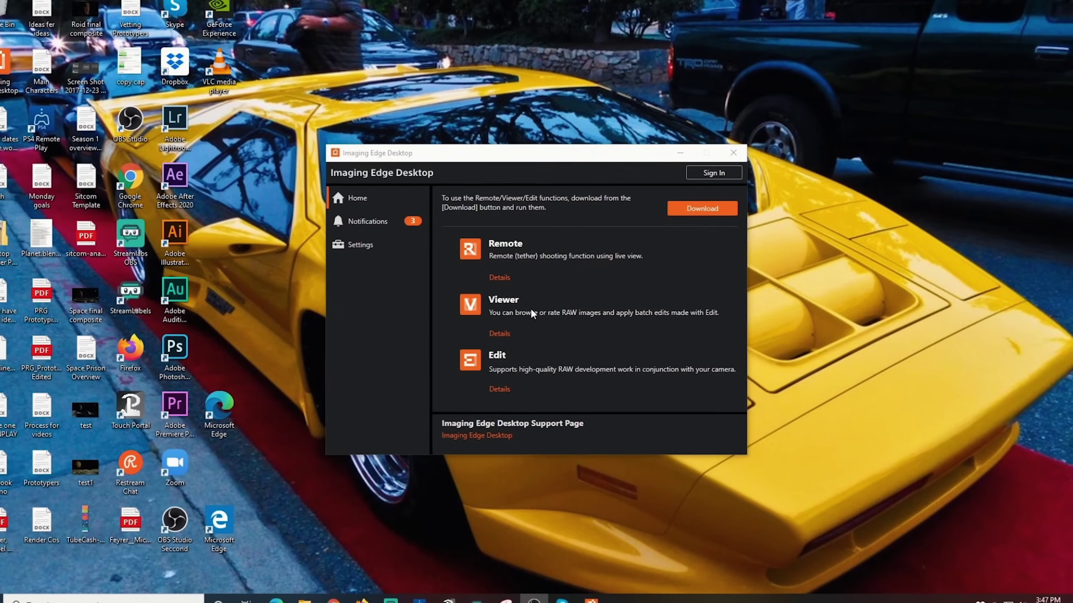
Save the Remote/Viewer/Edit installer, choose English, accept the license and privacy policy, and install
left_click(702, 209)
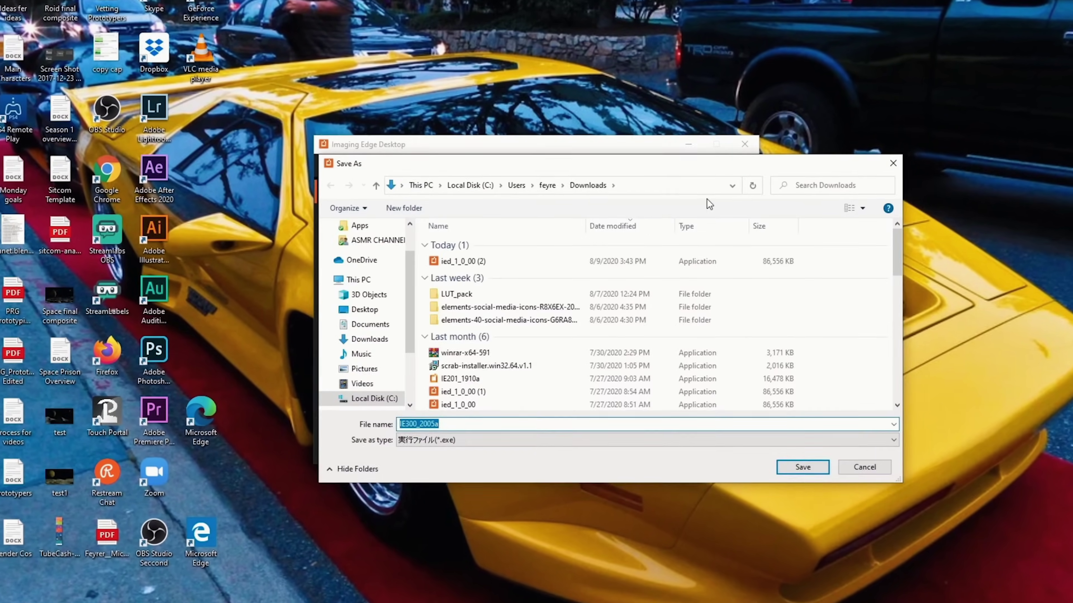
left_click(802, 467)
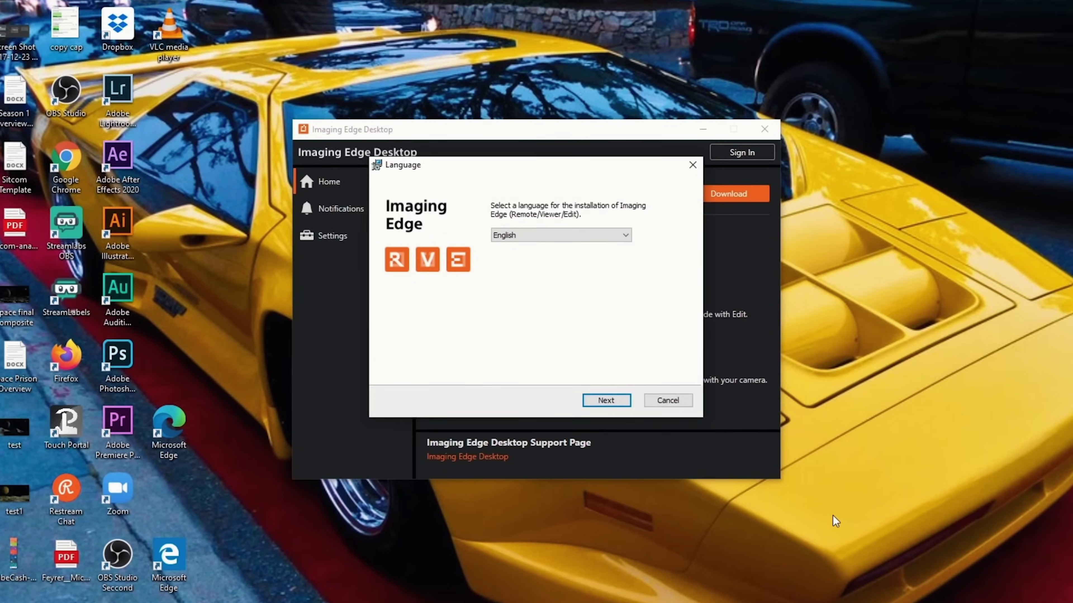
left_click(613, 400)
left_click(613, 402)
left_click(390, 368)
left_click(613, 402)
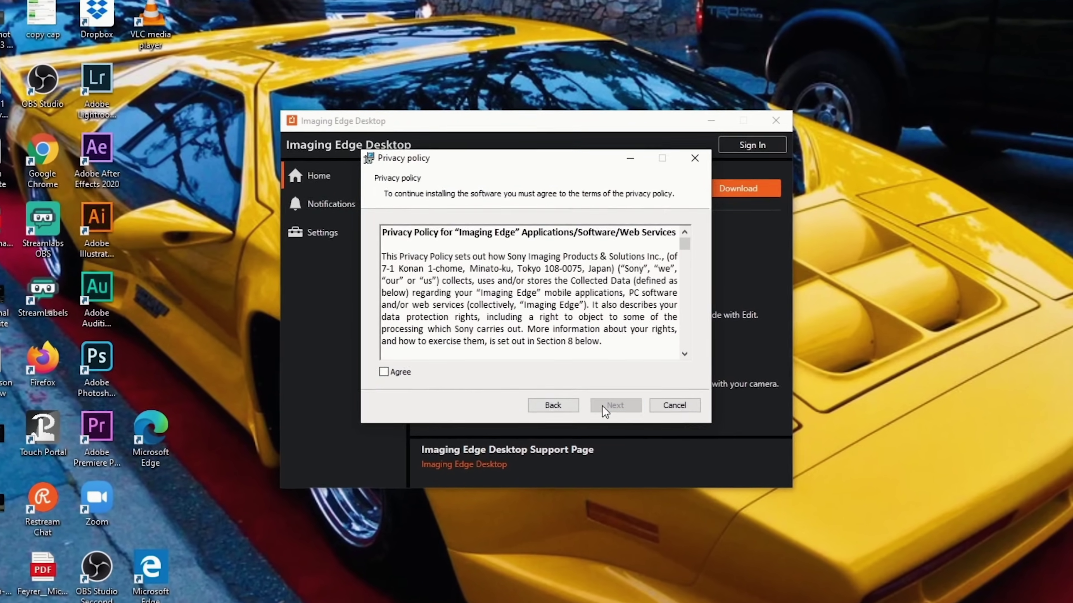
left_click(390, 369)
left_click(617, 406)
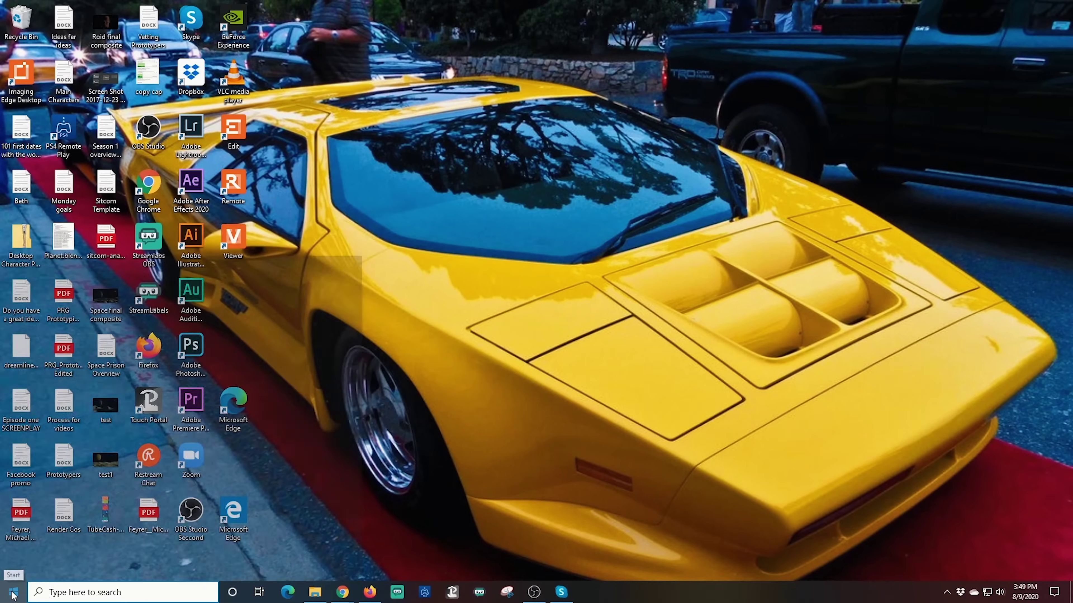
left_click(13, 592)
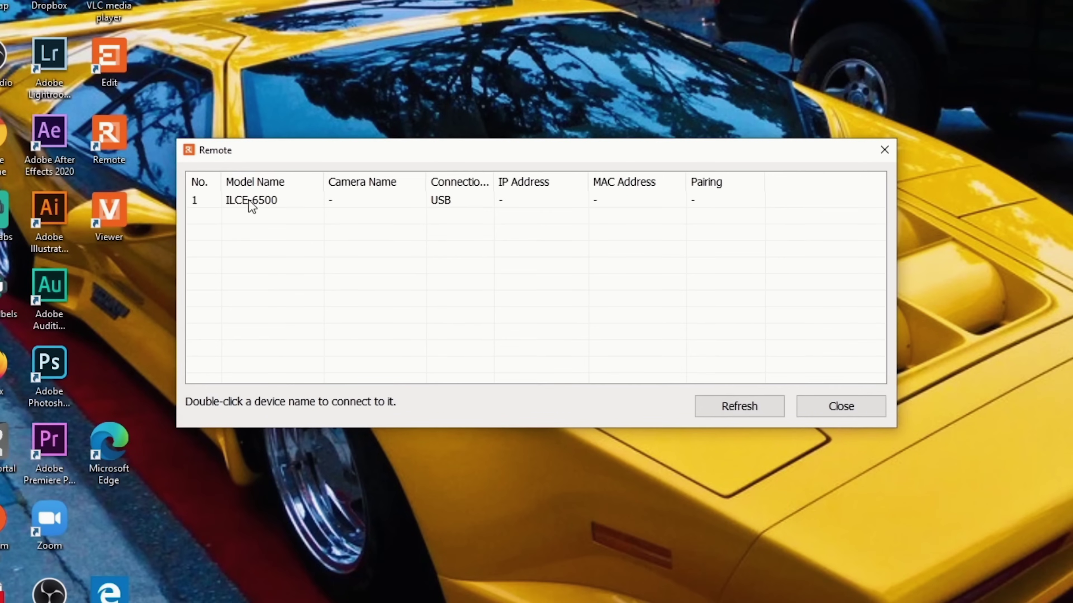
Connect to the ILCE-6500 in Remote and set the camera's USB Connection to PC Remote
double_click(250, 201)
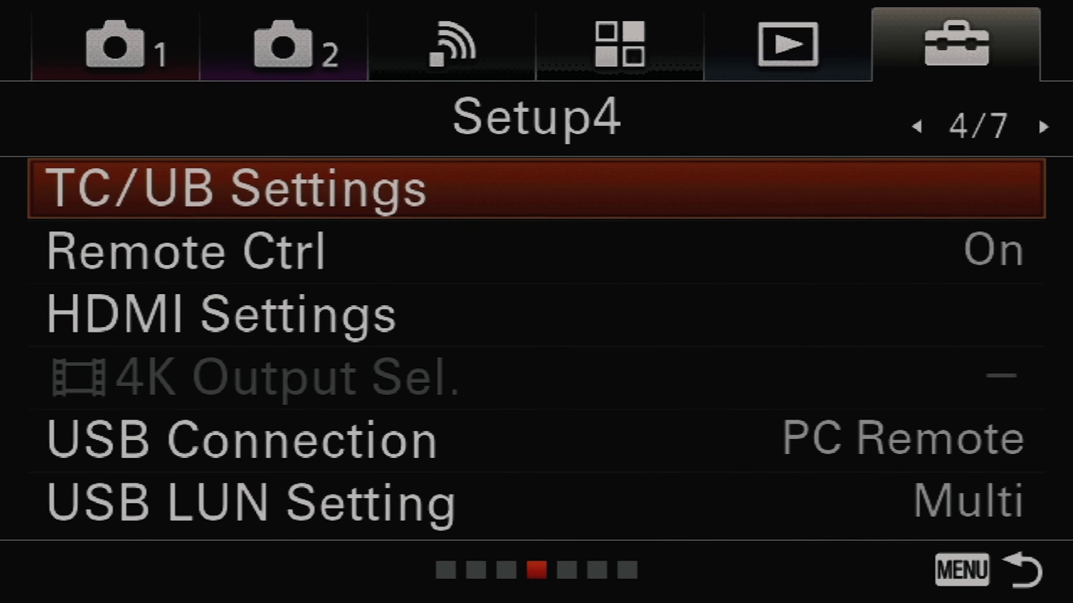
key("Down")
key("Down")
key("Down")
key("Down")
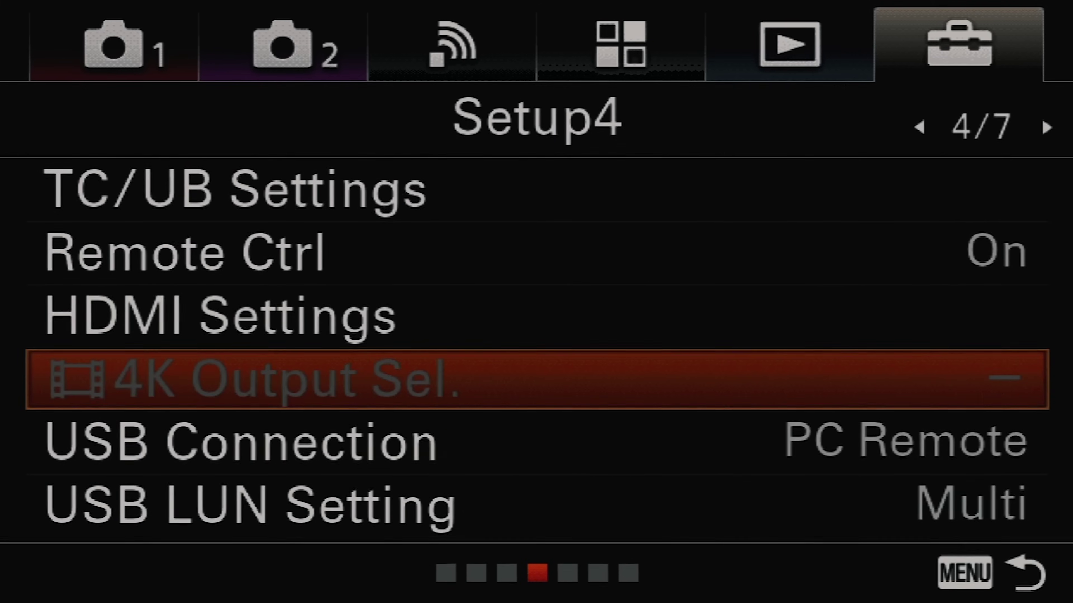
key("Return")
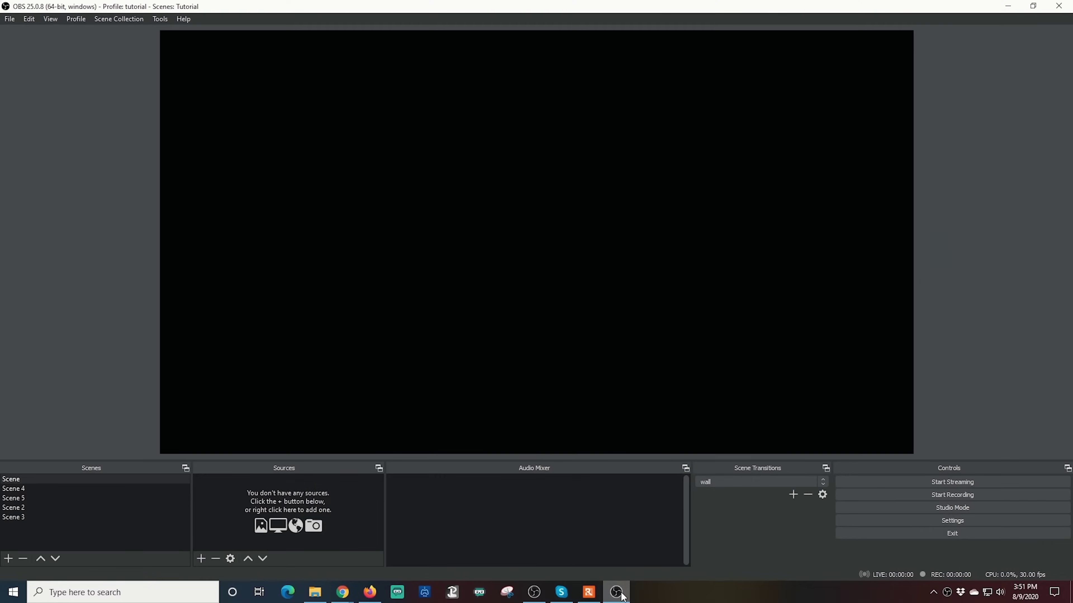
Add a Window Capture source named 'Sony Webcam' capturing the [Remote.exe]: Remote window
left_click(201, 558)
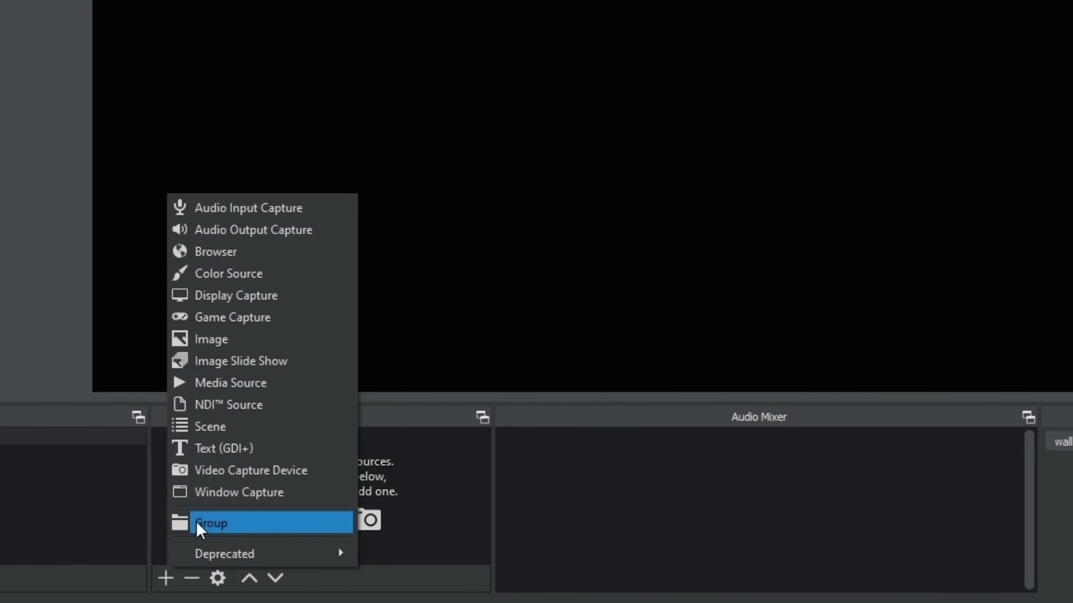
left_click(211, 494)
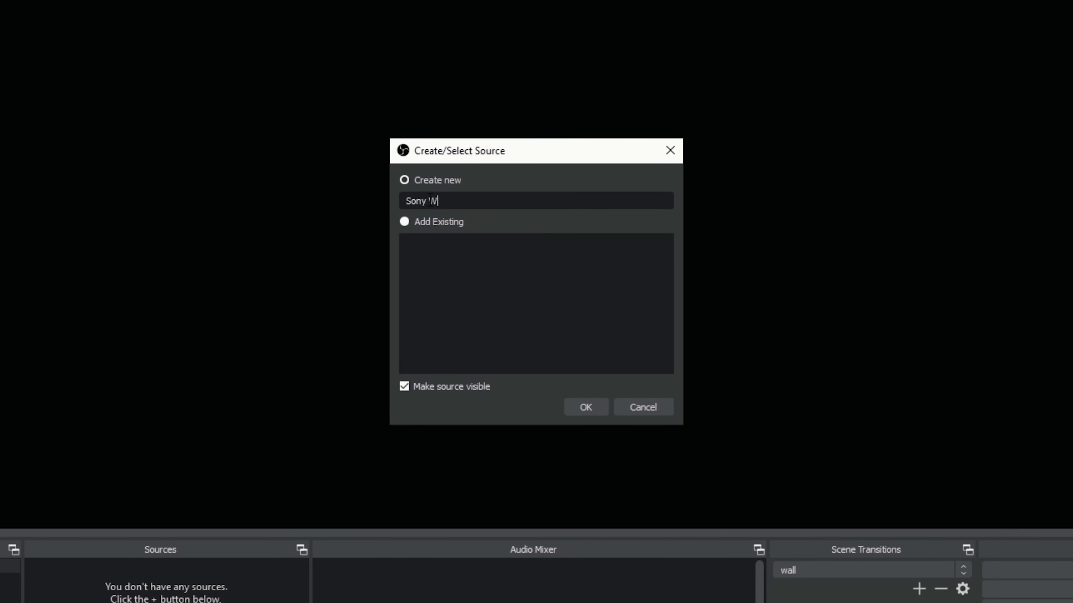
left_click(585, 407)
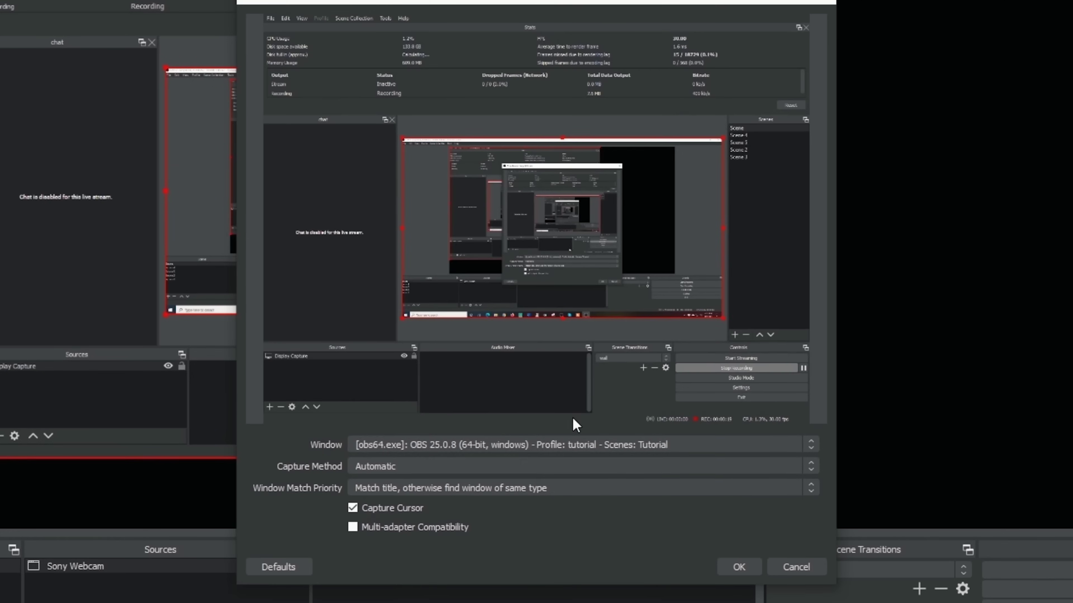
left_click(568, 446)
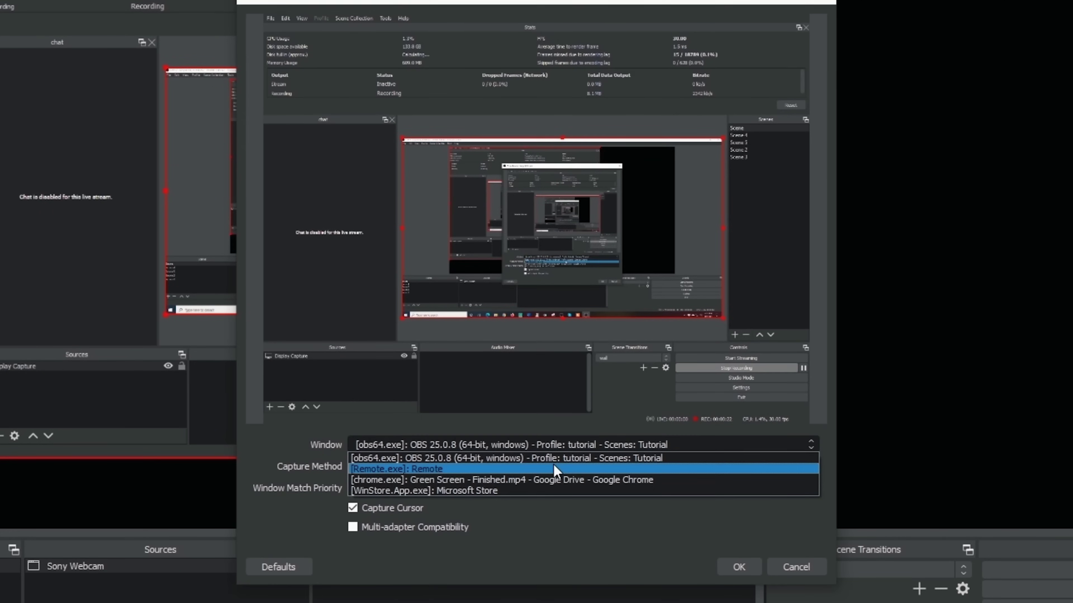
left_click(554, 470)
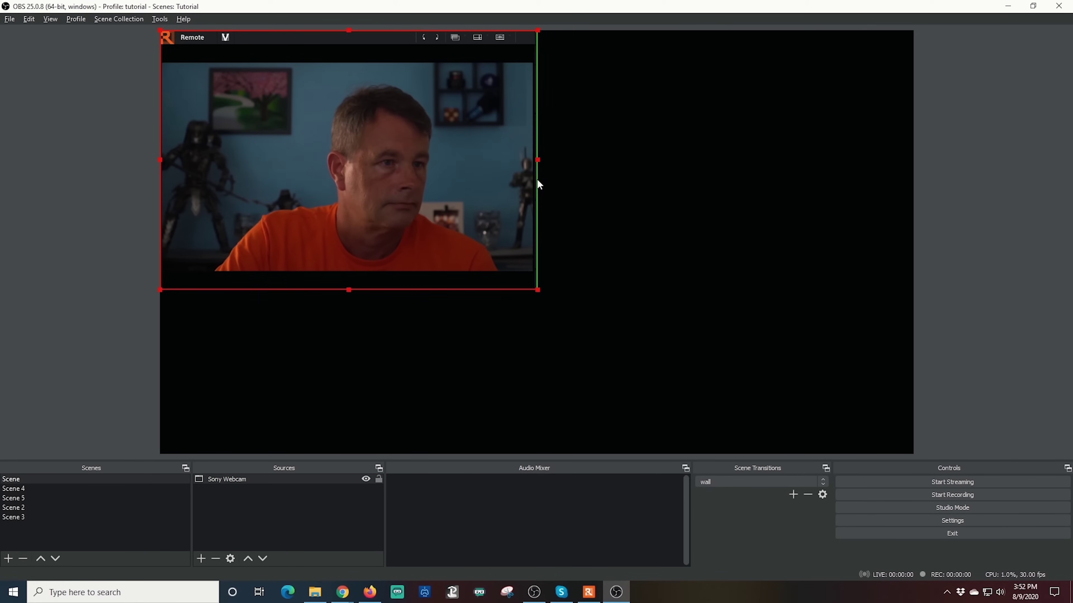
Crop the title bar off Sony Webcam, fill the canvas, and add 'My Mic' using GENERAL WEBCAM
left_click_drag(348, 28, 347, 62)
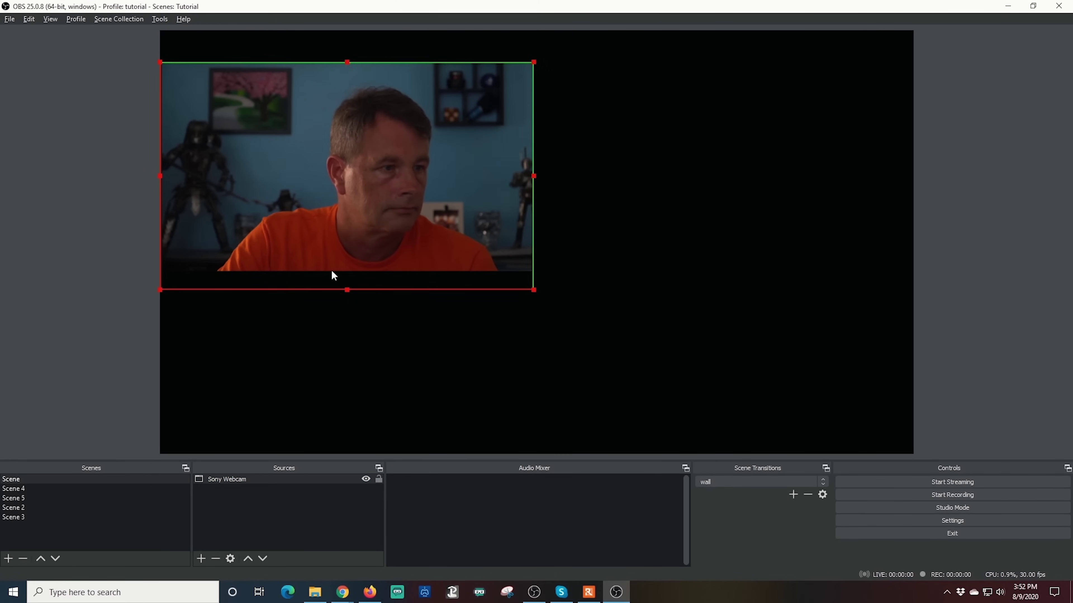
left_click_drag(331, 270, 333, 239)
left_click_drag(534, 242, 851, 453)
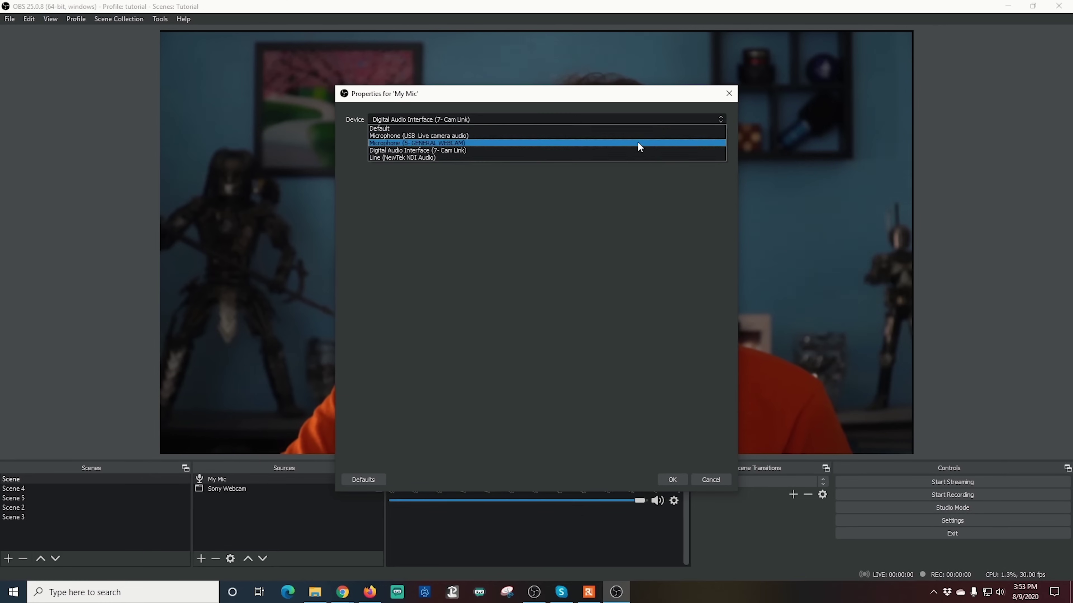
left_click(637, 143)
key("Return")
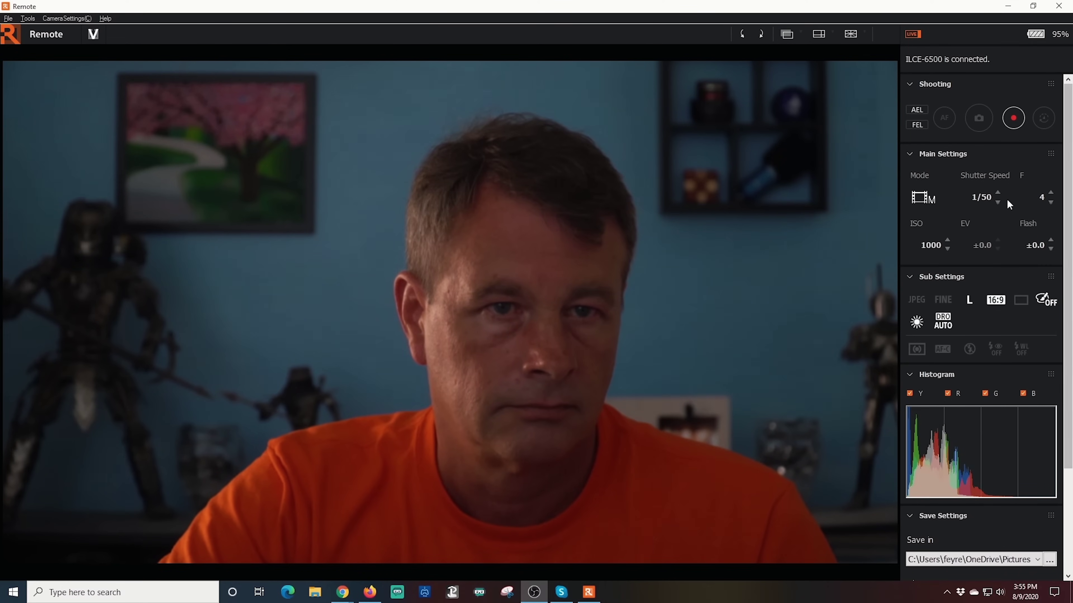
Adjust the shutter speed in Main Settings, then start recording video to the camera's memory card
left_click(998, 202)
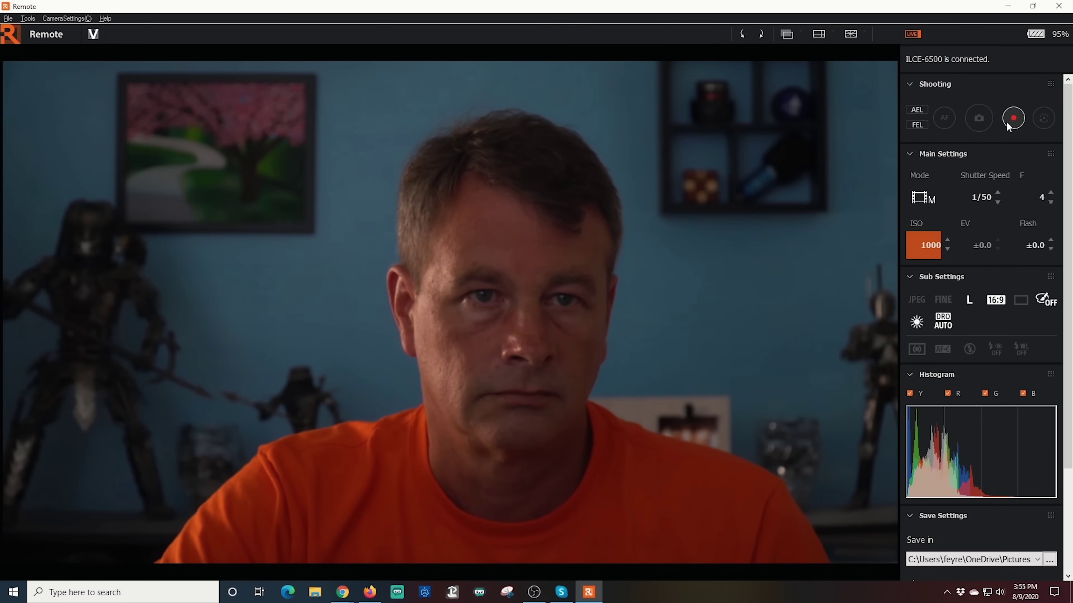
left_click(1006, 121)
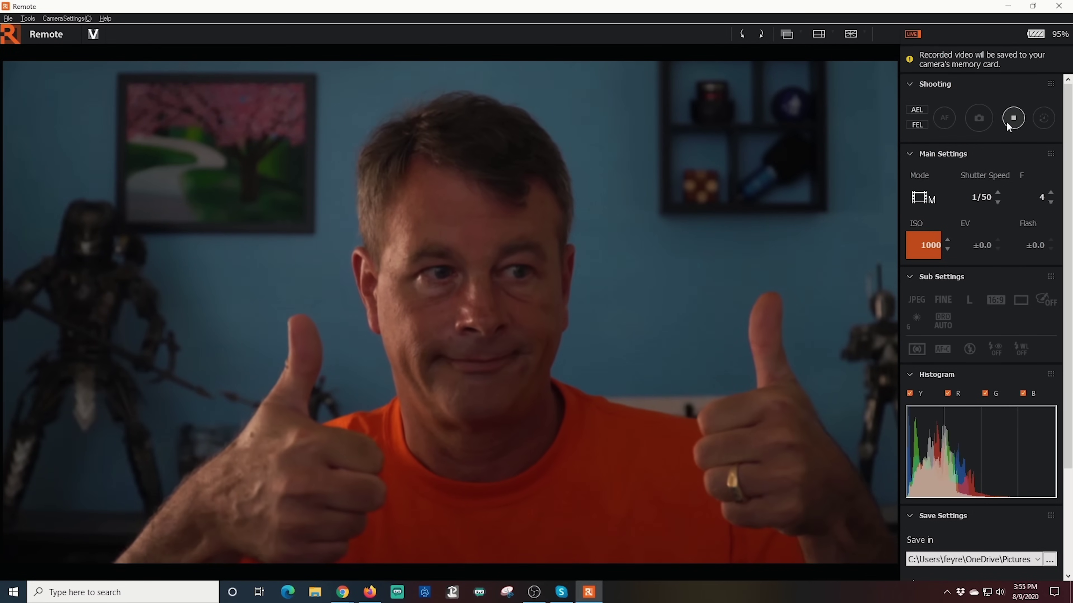